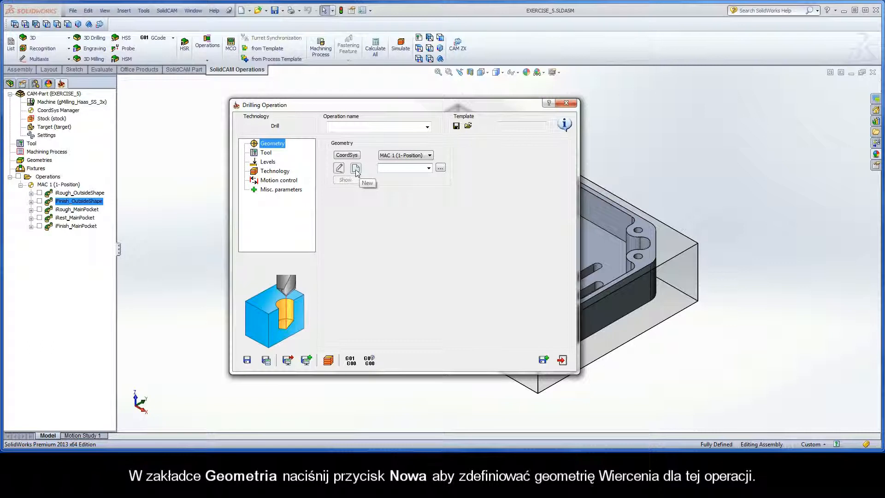
Define a new drill geometry by picking the centre point of the sketched circle on the main pocket's floor.
{"action": "left_click", "coordinate": [355, 168]}
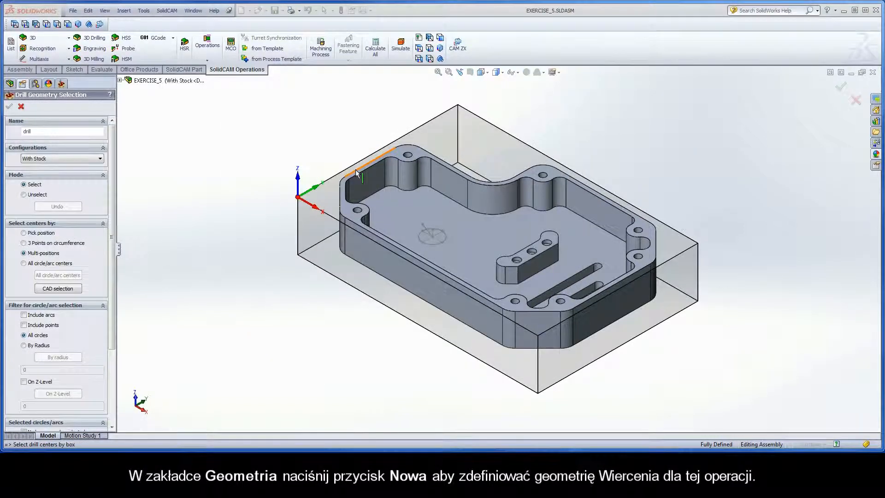
{"action": "left_click", "coordinate": [23, 233]}
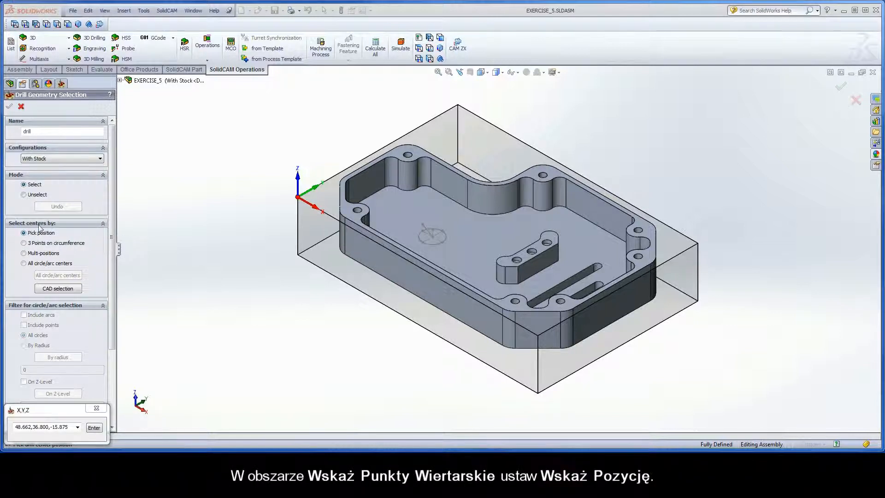
{"action": "right_click", "coordinate": [158, 153]}
{"action": "left_click", "coordinate": [160, 235]}
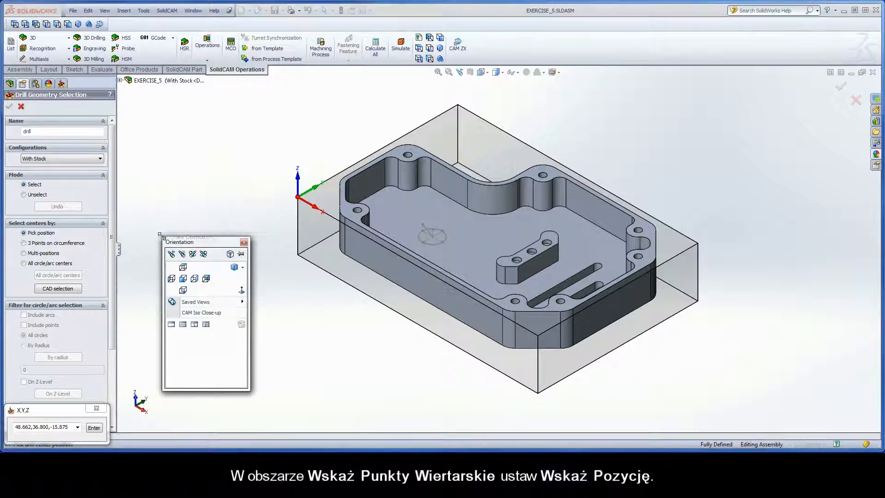
{"action": "left_click", "coordinate": [173, 312]}
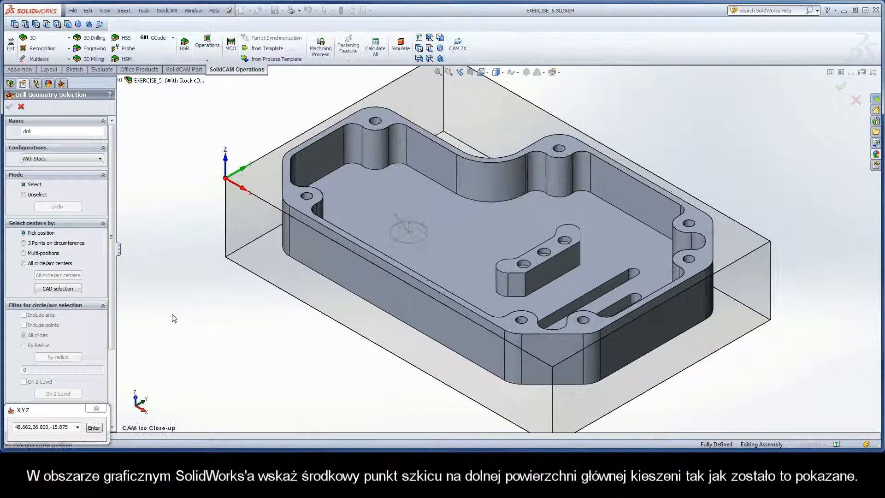
{"action": "left_click", "coordinate": [408, 232]}
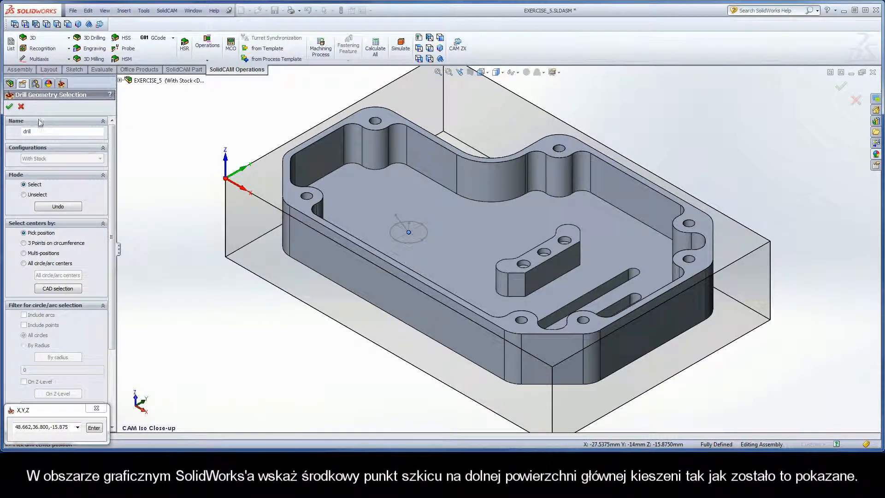
{"action": "left_click", "coordinate": [9, 106]}
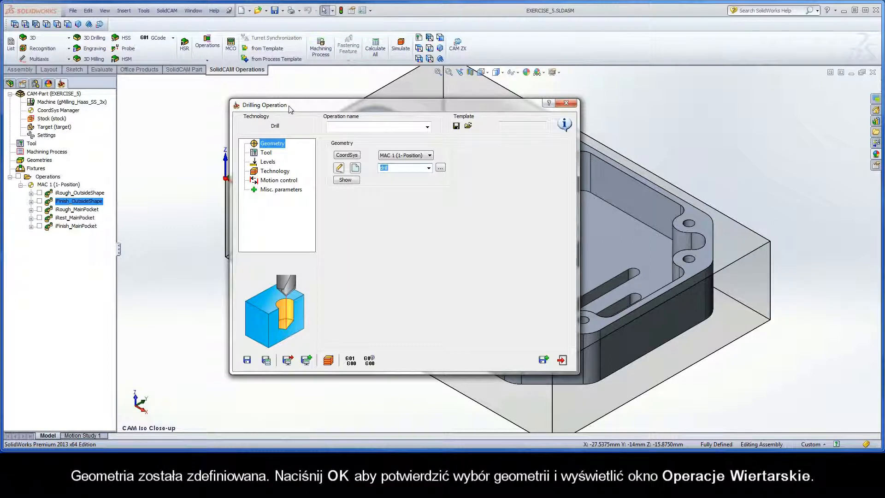
Assign tool number 3, the 4 mm drill, to the drilling operation.
{"action": "left_click", "coordinate": [267, 153]}
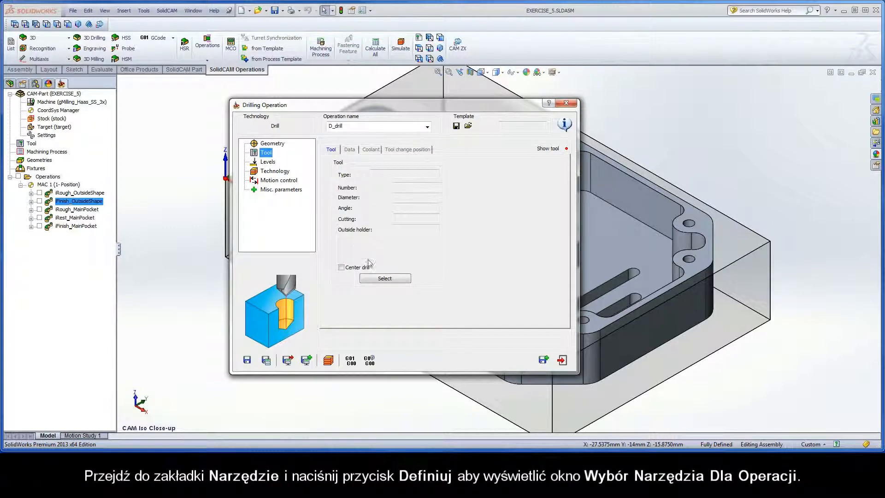
{"action": "left_click", "coordinate": [383, 278]}
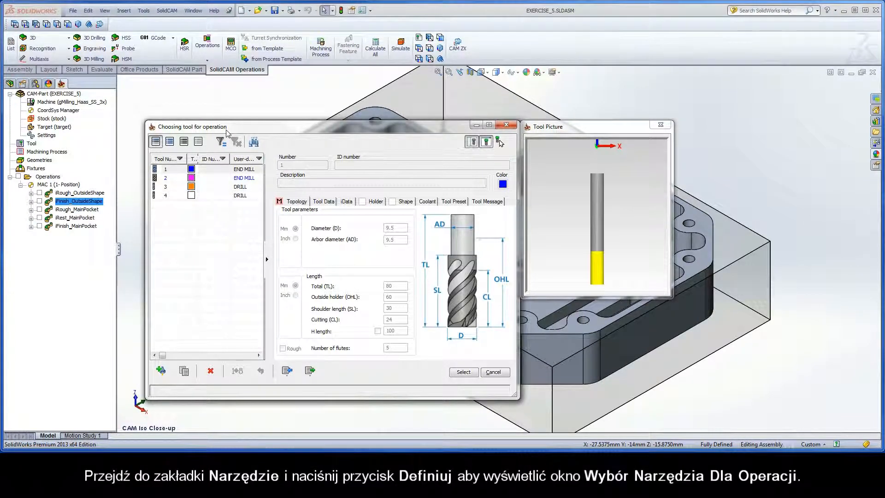
{"action": "left_click", "coordinate": [166, 187]}
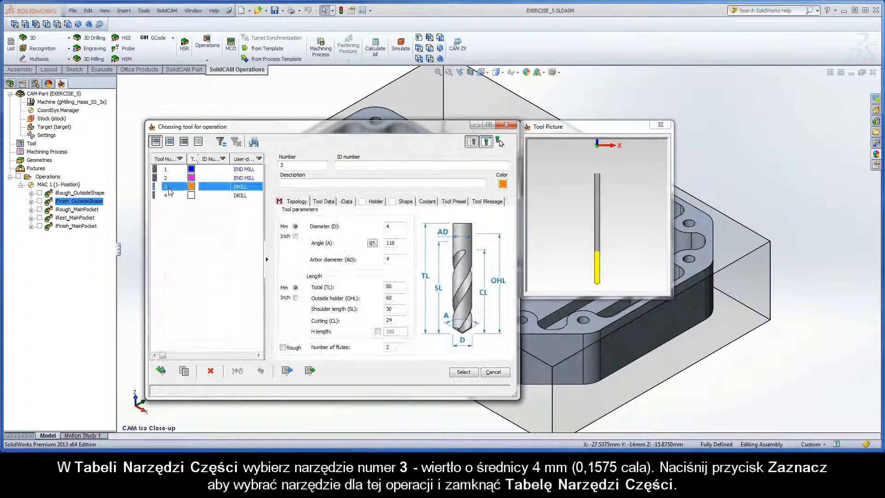
{"action": "left_click", "coordinate": [393, 226]}
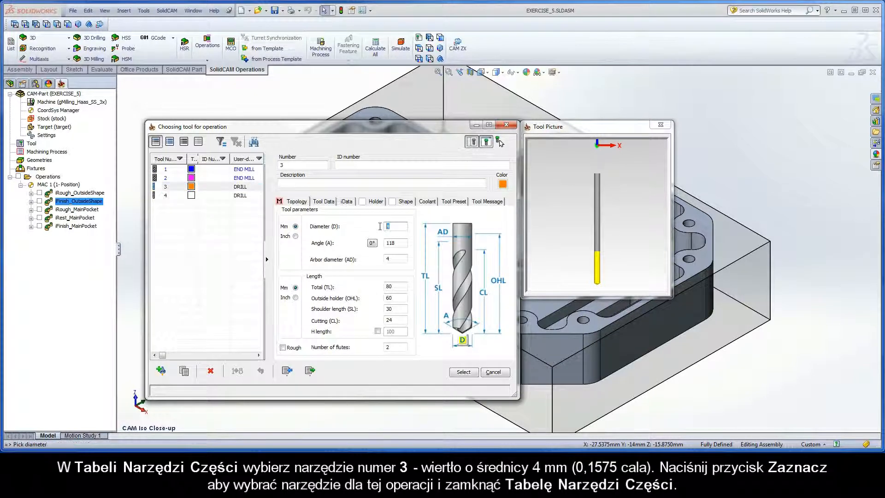
{"action": "left_click", "coordinate": [463, 373]}
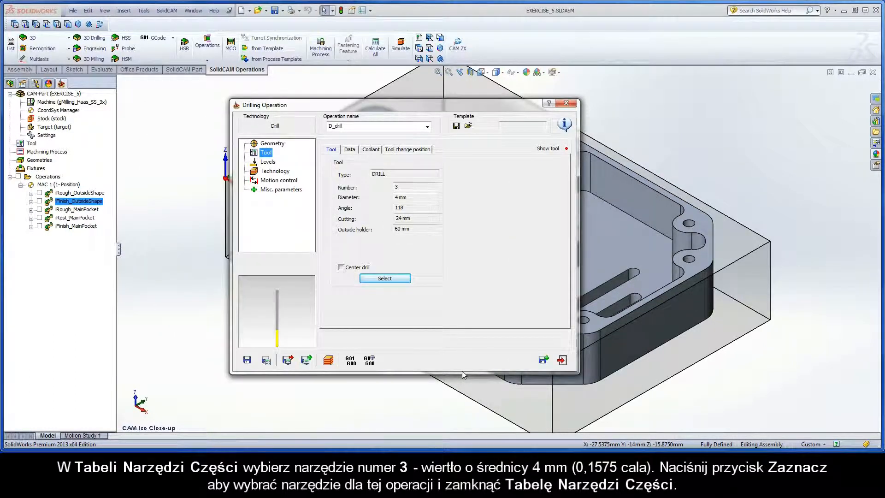
Define the drilling upper level from the model's top face and the drill depth from the main pocket's floor.
{"action": "left_click", "coordinate": [271, 163]}
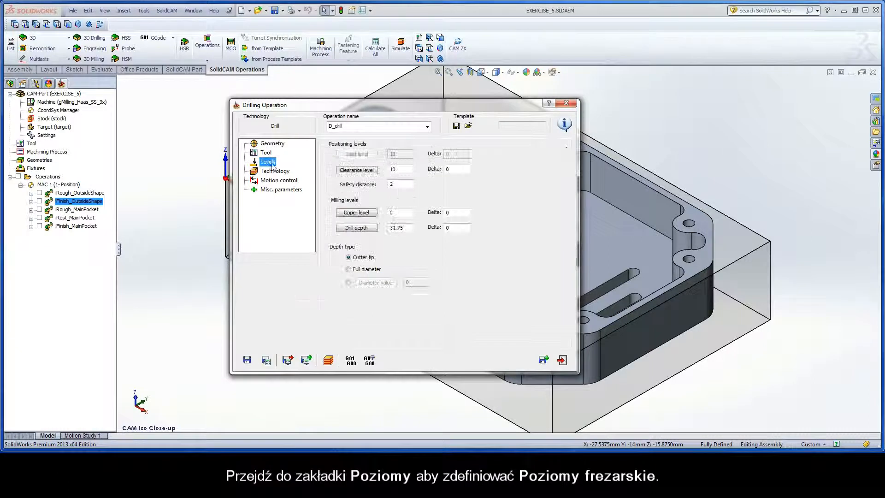
{"action": "left_click", "coordinate": [355, 213]}
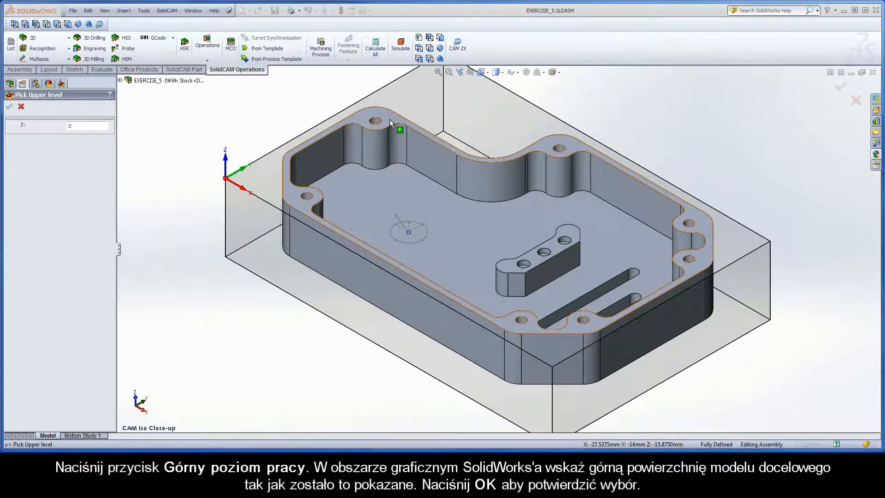
{"action": "left_click", "coordinate": [387, 118]}
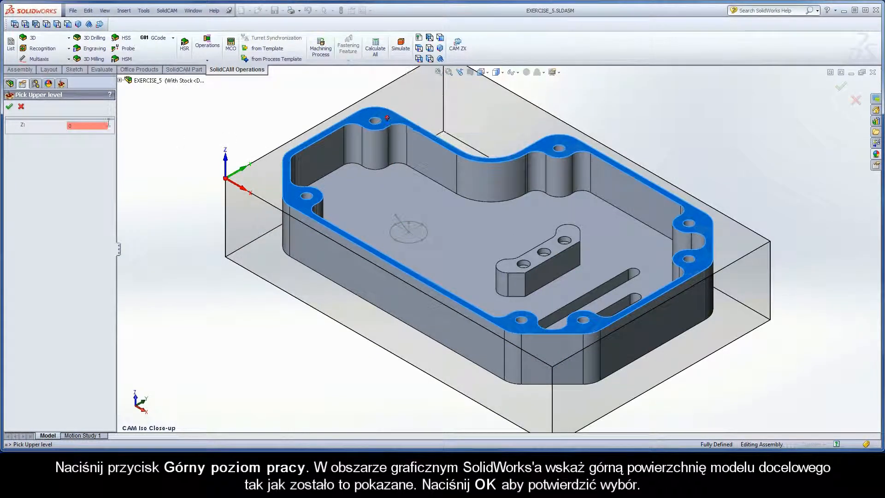
{"action": "left_click", "coordinate": [9, 107]}
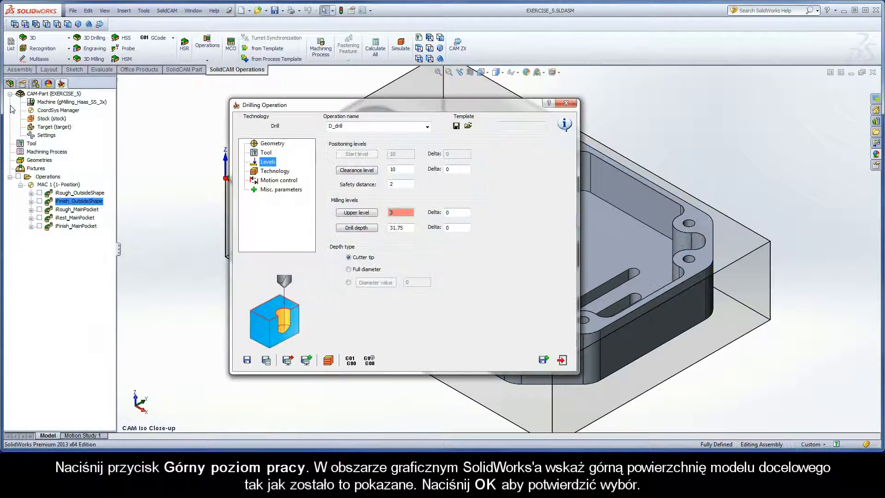
{"action": "left_click", "coordinate": [357, 227]}
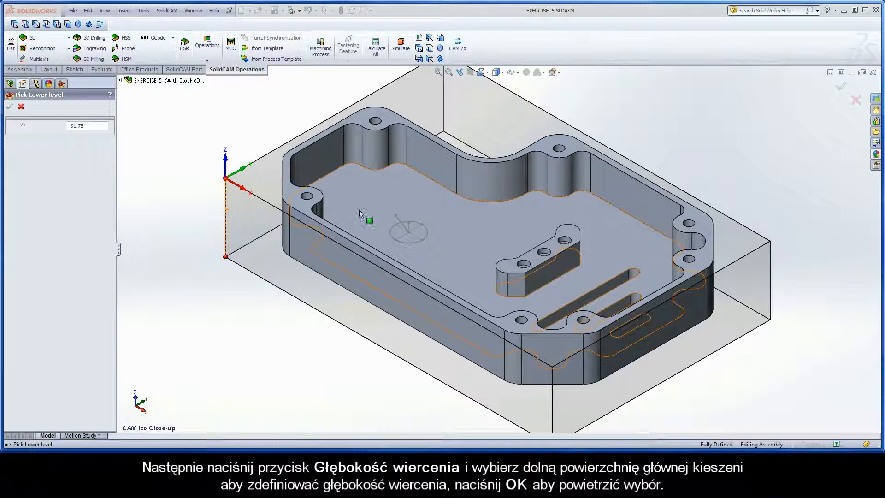
{"action": "left_click", "coordinate": [360, 200]}
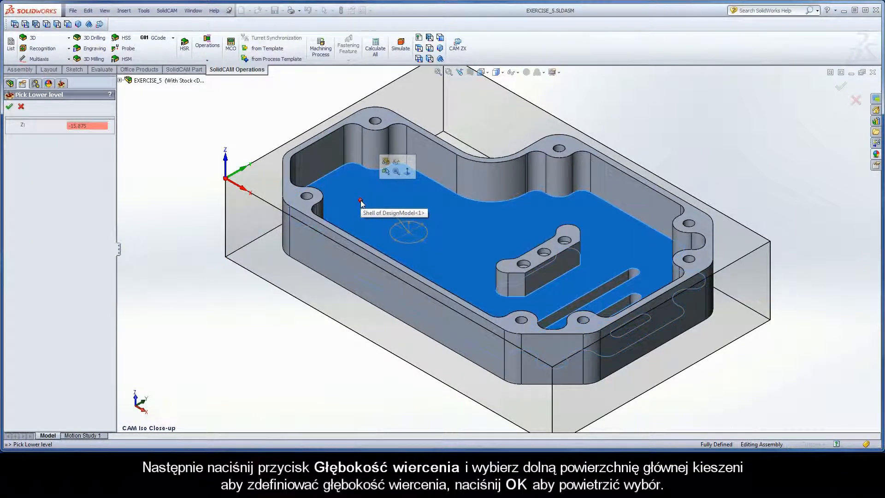
{"action": "left_click", "coordinate": [10, 107]}
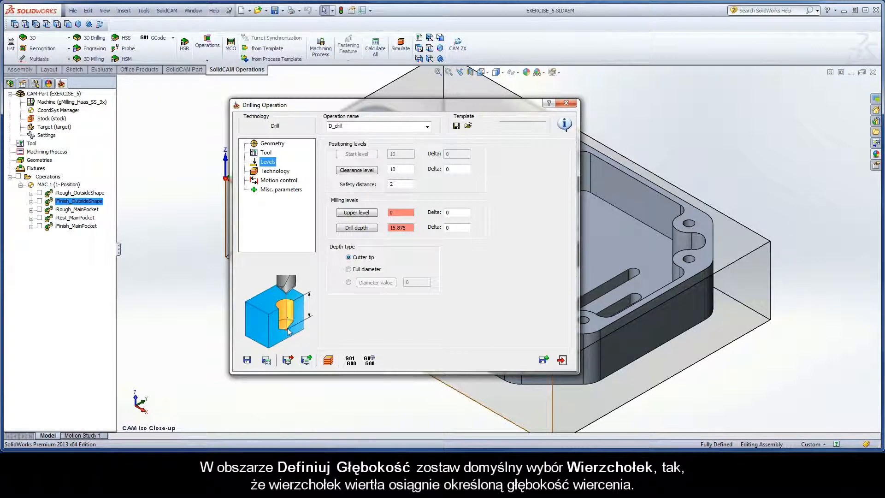
Name the drilling operation D_SmallHole, save and calculate it, and close the operation.
{"action": "left_click", "coordinate": [276, 172]}
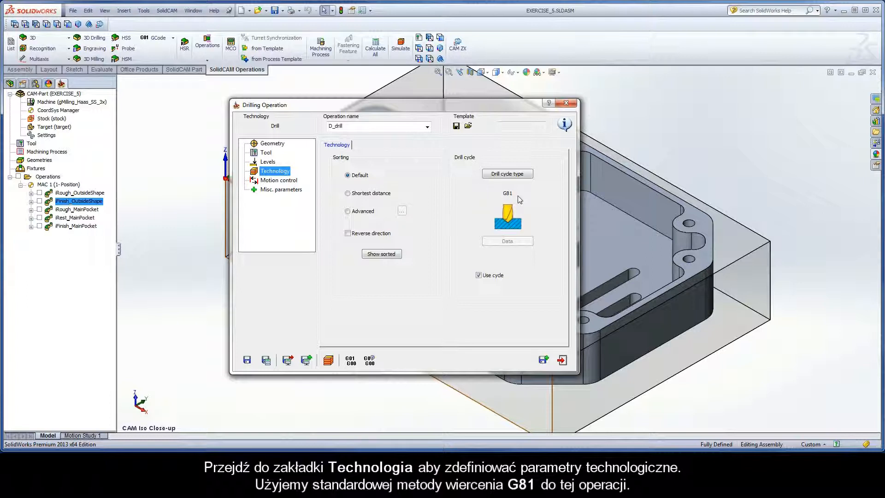
{"action": "left_click", "coordinate": [343, 126]}
{"action": "left_click_drag", "start_coordinate": [343, 126], "coordinate": [339, 126]}
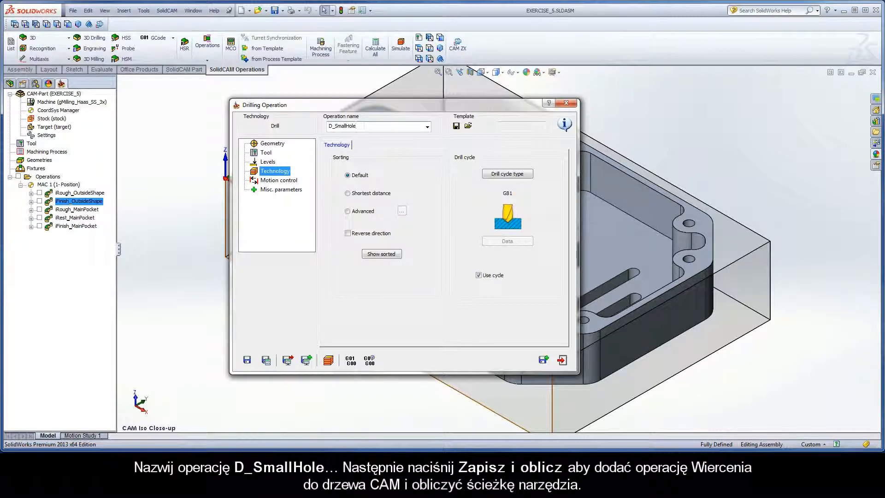
{"action": "left_click", "coordinate": [266, 360]}
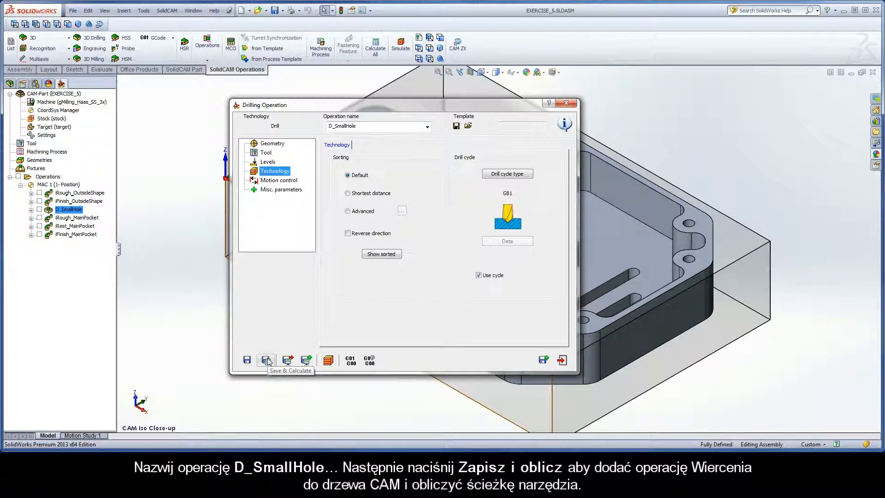
{"action": "left_click", "coordinate": [562, 360]}
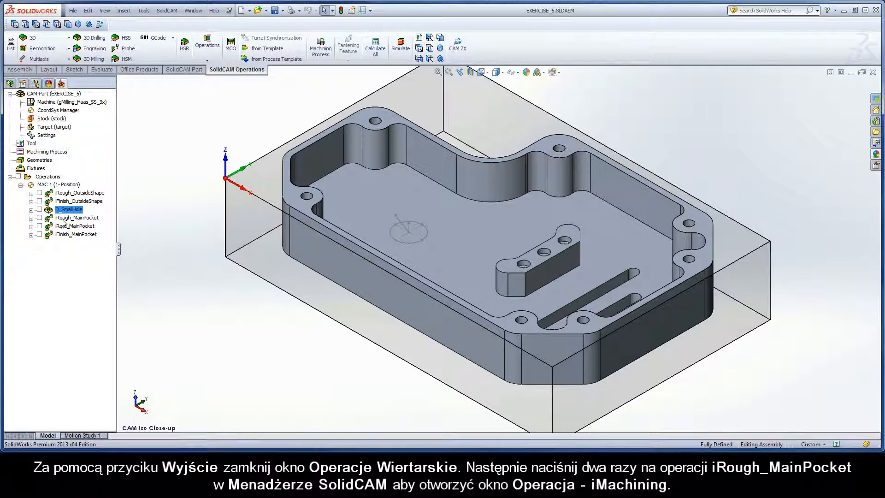
Enable pre-drilling in iRough_MainPocket using the D_SmallHole operation, and save and calculate it.
{"action": "double_click", "coordinate": [83, 217]}
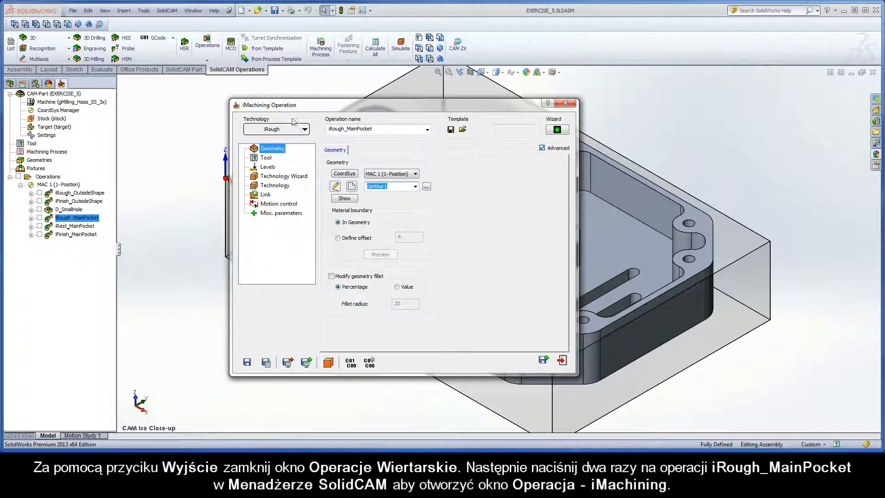
{"action": "left_click", "coordinate": [266, 194]}
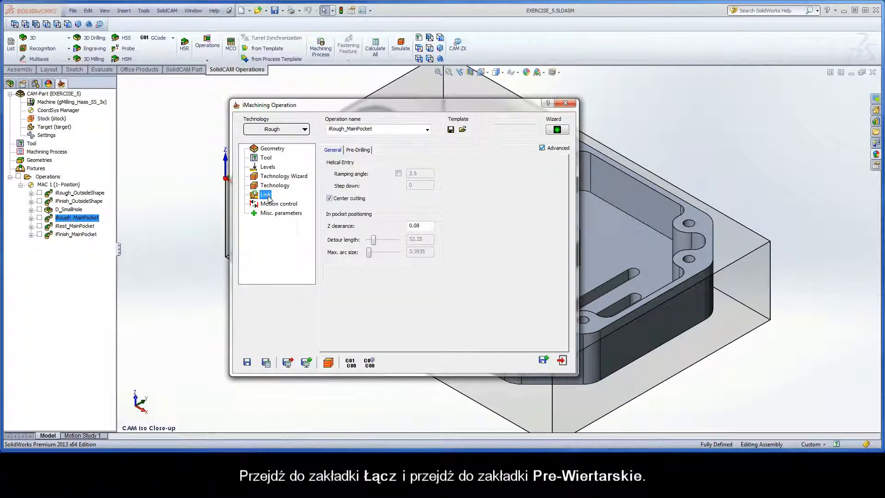
{"action": "left_click", "coordinate": [368, 152]}
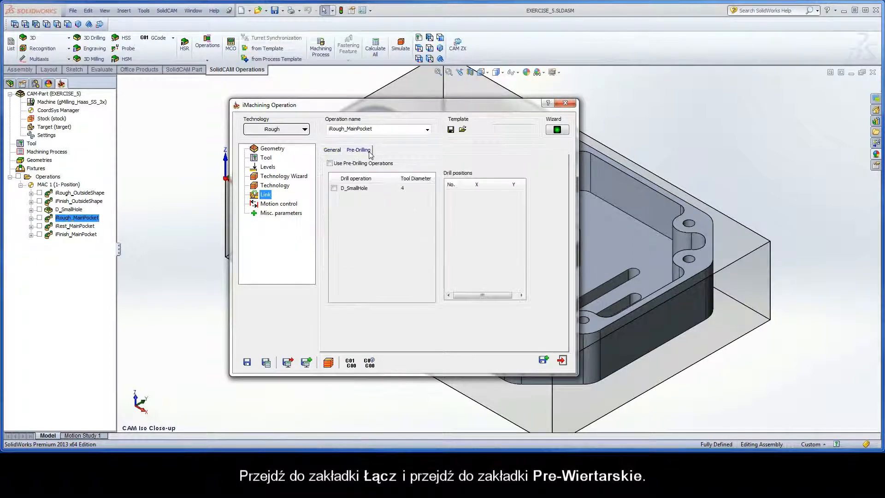
{"action": "left_click", "coordinate": [330, 164]}
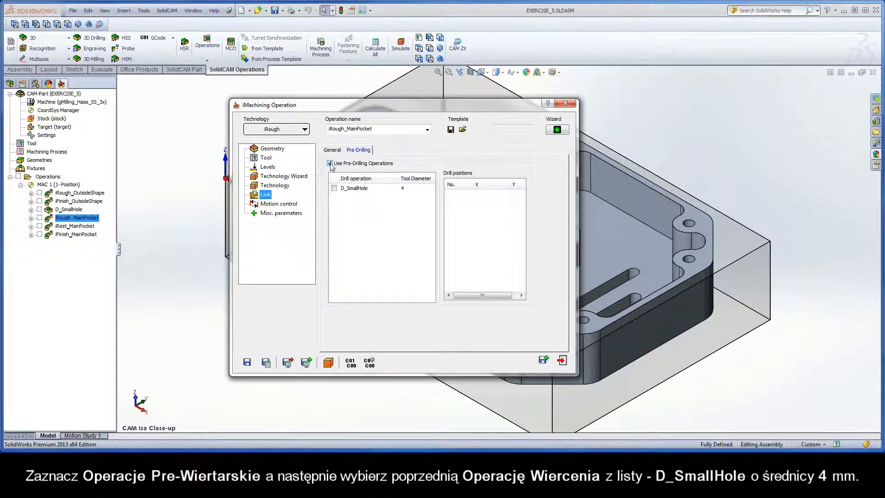
{"action": "left_click", "coordinate": [334, 188]}
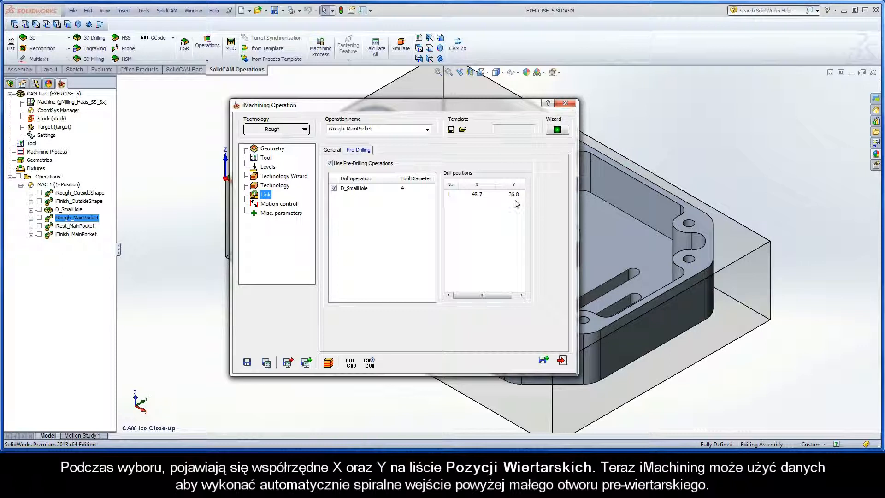
{"action": "left_click", "coordinate": [266, 363]}
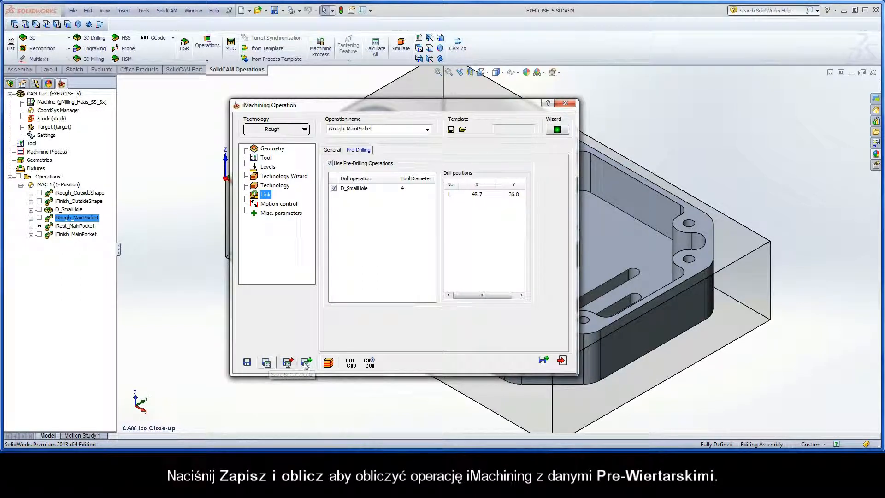
Simulate iRough_MainPocket in SolidVerify, single-stepping through the spiral entry and running the rest at maximum speed.
{"action": "left_click", "coordinate": [329, 363]}
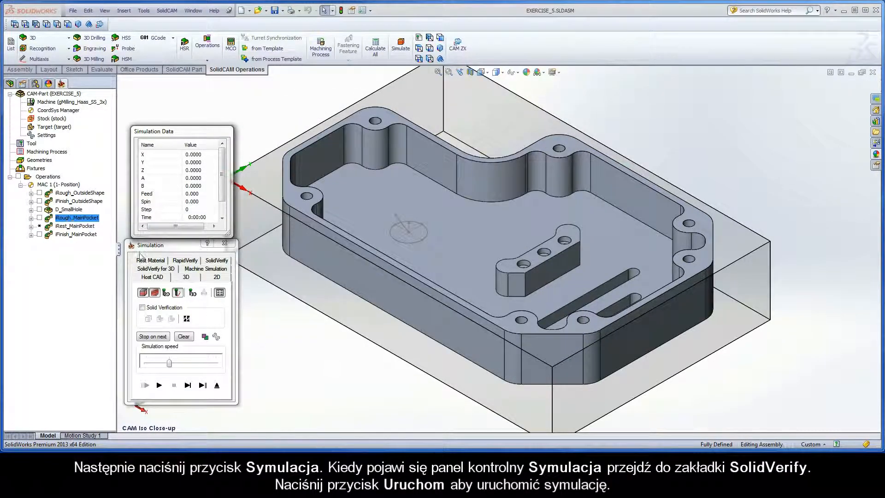
{"action": "left_click", "coordinate": [216, 260]}
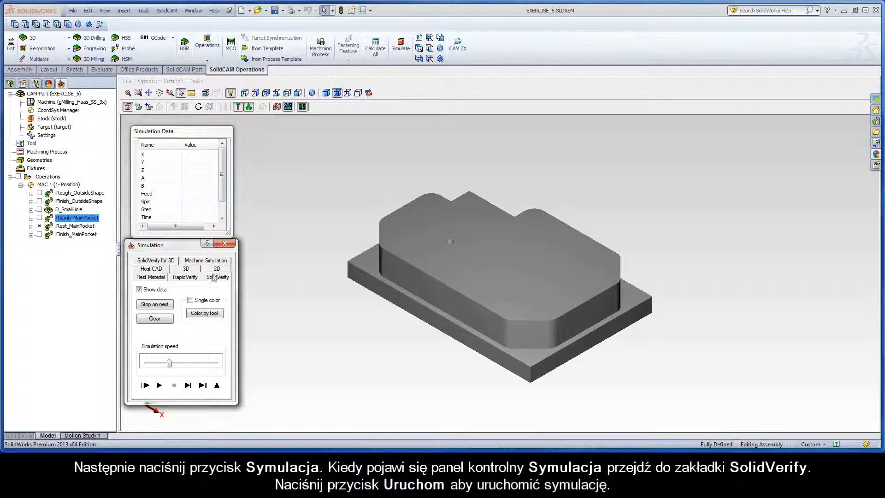
{"action": "left_click", "coordinate": [188, 385]}
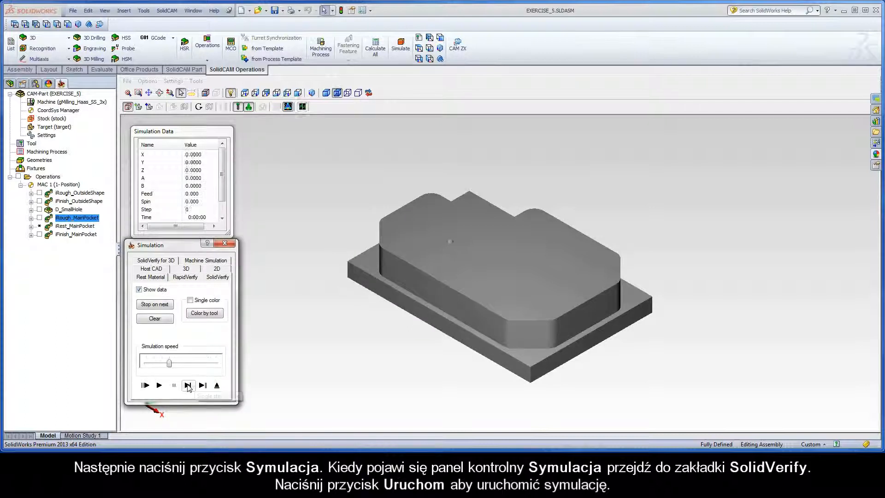
{"action": "left_click", "coordinate": [188, 385]}
{"action": "left_click", "coordinate": [188, 385]}
{"action": "left_click", "coordinate": [187, 385]}
{"action": "left_click", "coordinate": [187, 385]}
{"action": "left_click", "coordinate": [187, 385]}
{"action": "left_click", "coordinate": [188, 385]}
{"action": "left_click", "coordinate": [188, 385]}
{"action": "left_click", "coordinate": [188, 386]}
{"action": "left_click", "coordinate": [188, 386]}
{"action": "left_click", "coordinate": [187, 385]}
{"action": "left_click", "coordinate": [188, 385]}
{"action": "left_click", "coordinate": [188, 385]}
{"action": "left_click", "coordinate": [188, 386]}
{"action": "left_click", "coordinate": [187, 385]}
{"action": "left_click", "coordinate": [187, 385]}
{"action": "left_click", "coordinate": [188, 385]}
{"action": "left_click", "coordinate": [187, 385]}
{"action": "left_click", "coordinate": [188, 386]}
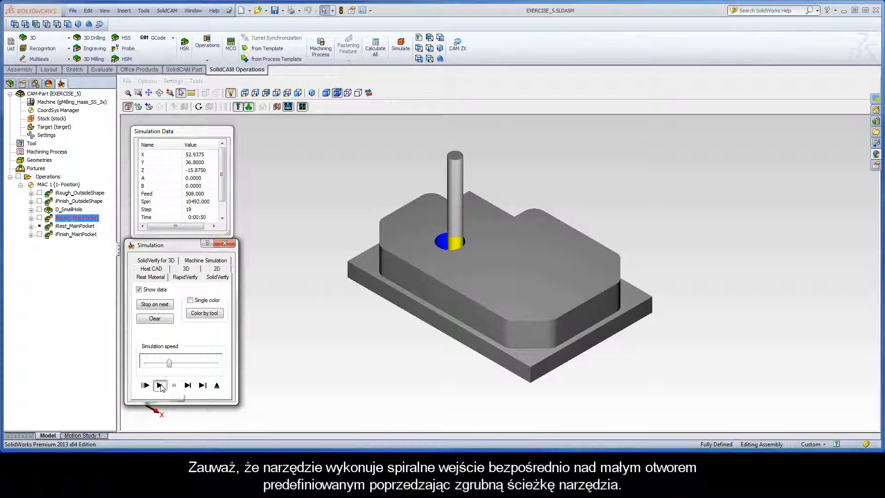
{"action": "left_click", "coordinate": [159, 386]}
{"action": "left_click_drag", "start_coordinate": [169, 364], "coordinate": [218, 366]}
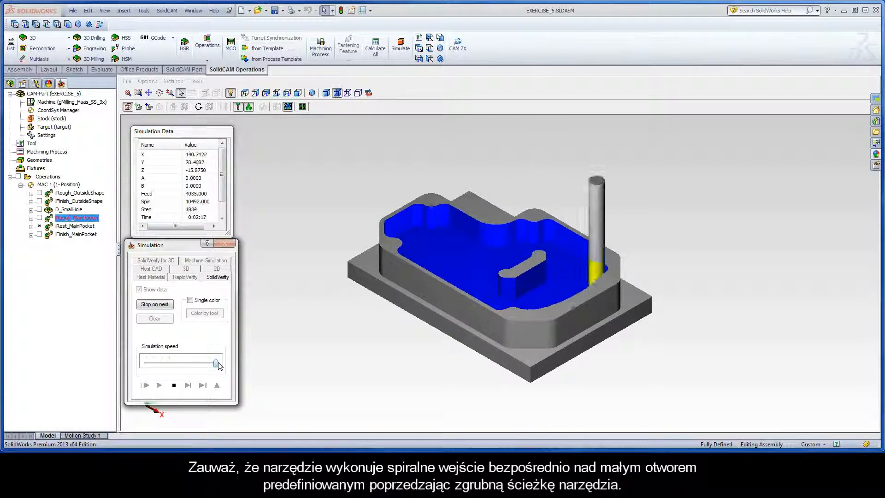
Simulate the iRough_MainPocket tool path in Host CAD mode at medium speed, and close the simulation and the operation.
{"action": "left_click", "coordinate": [153, 271]}
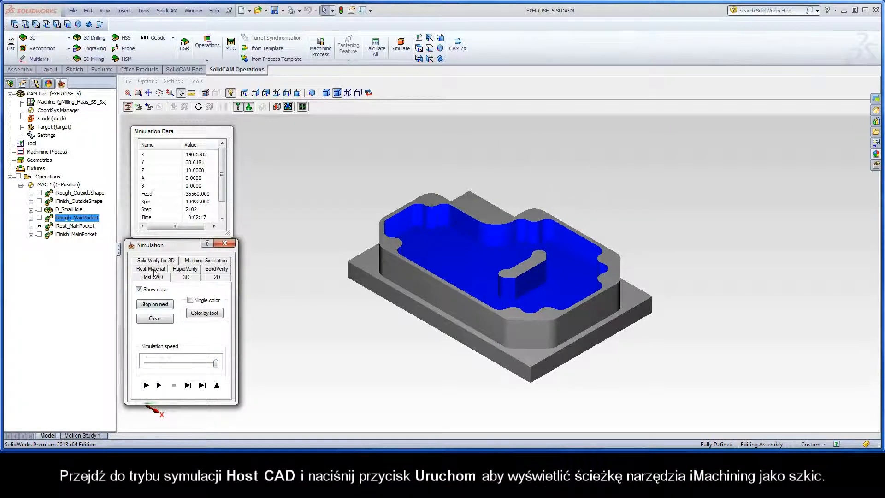
{"action": "left_click_drag", "start_coordinate": [215, 364], "coordinate": [170, 363]}
{"action": "left_click", "coordinate": [159, 385]}
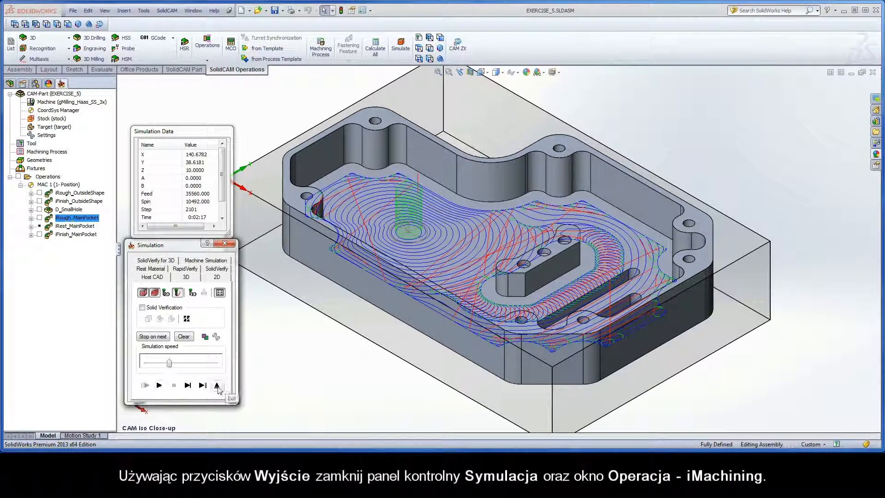
{"action": "left_click", "coordinate": [217, 386]}
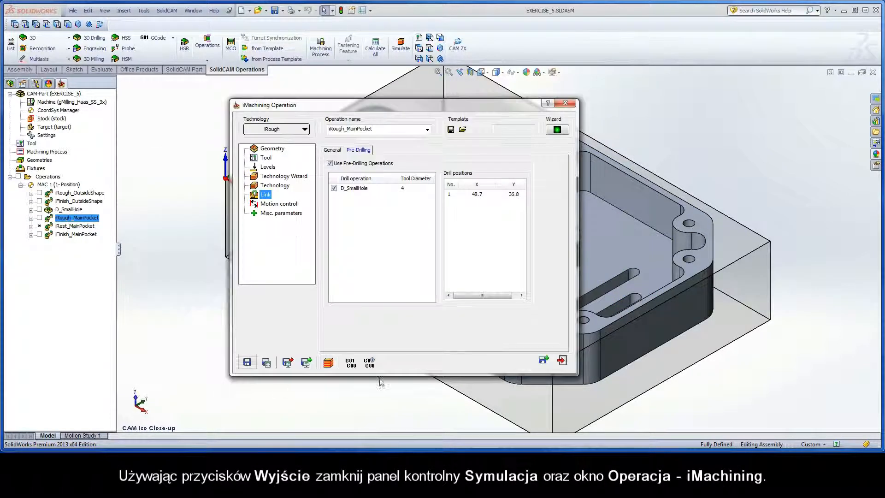
{"action": "left_click", "coordinate": [561, 360]}
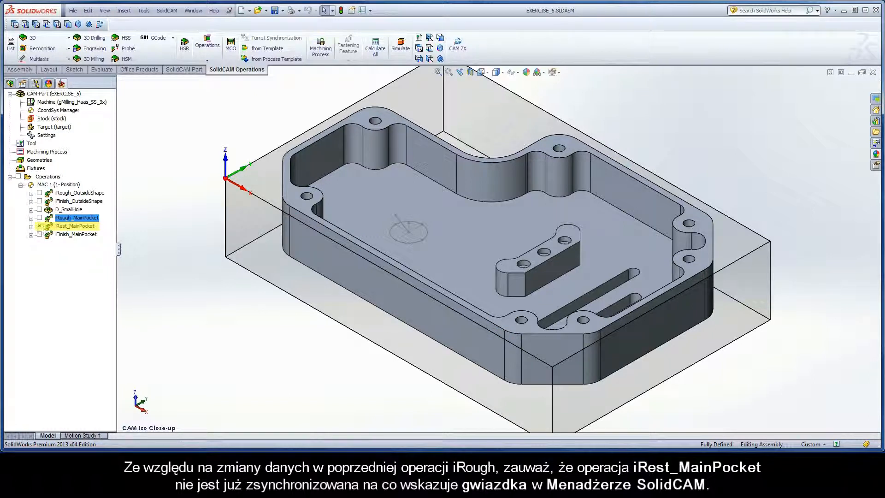
Recalculate the iRest_MainPocket operation to synchronize it with the changed roughing operation.
{"action": "right_click", "coordinate": [72, 226]}
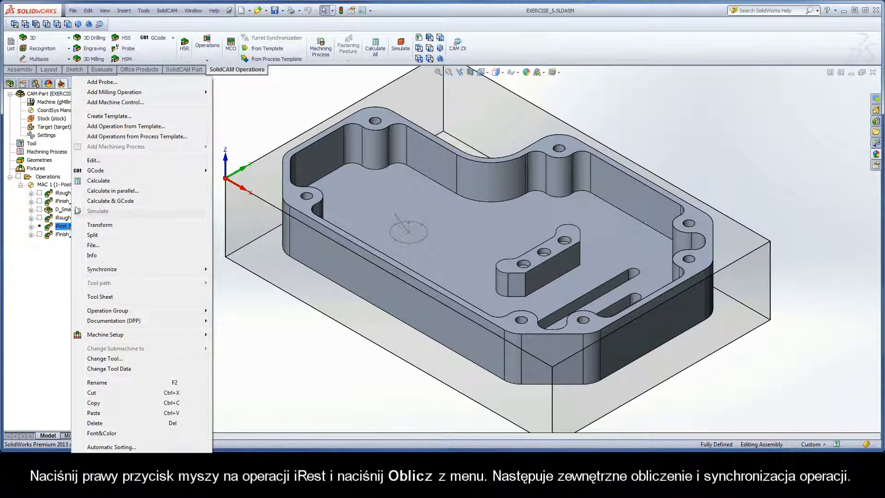
{"action": "left_click", "coordinate": [112, 180]}
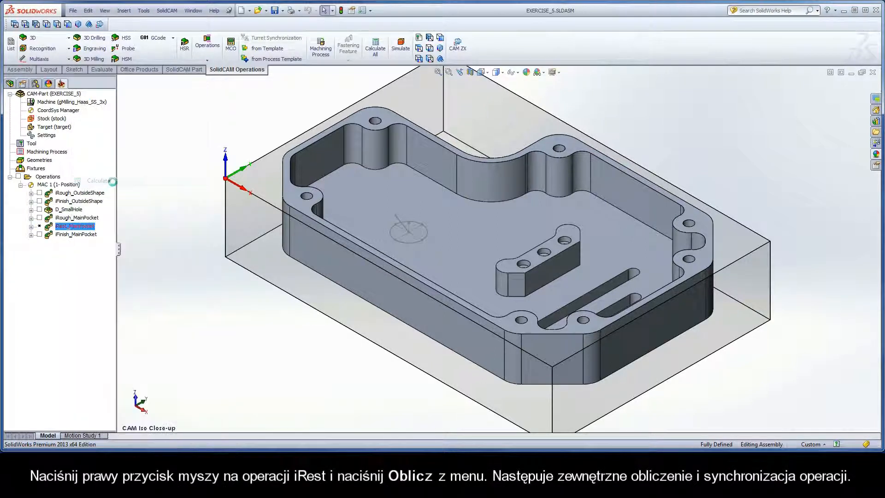